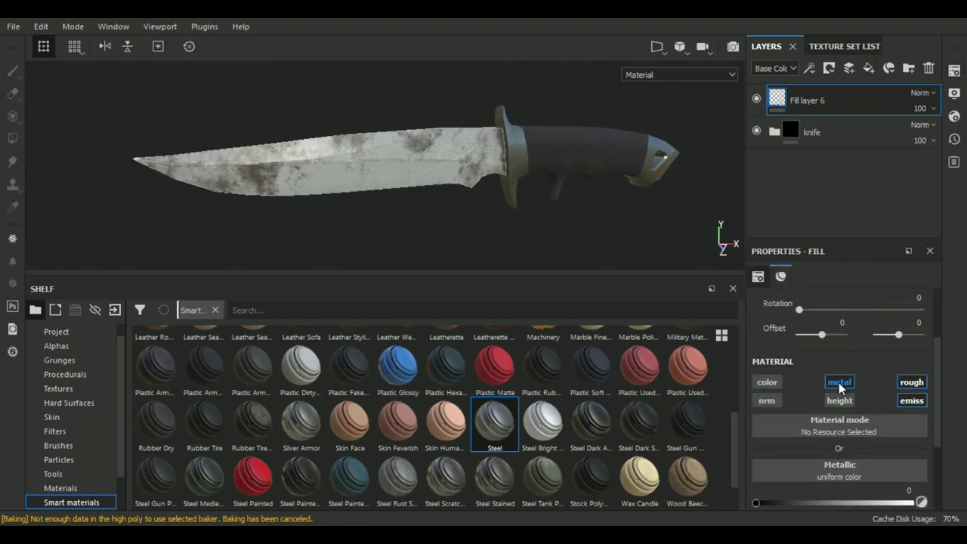
Make Fill layer 6 emit red through a 3D Distance mask, positioned toward the blade tip and softened.
left_click(912, 338)
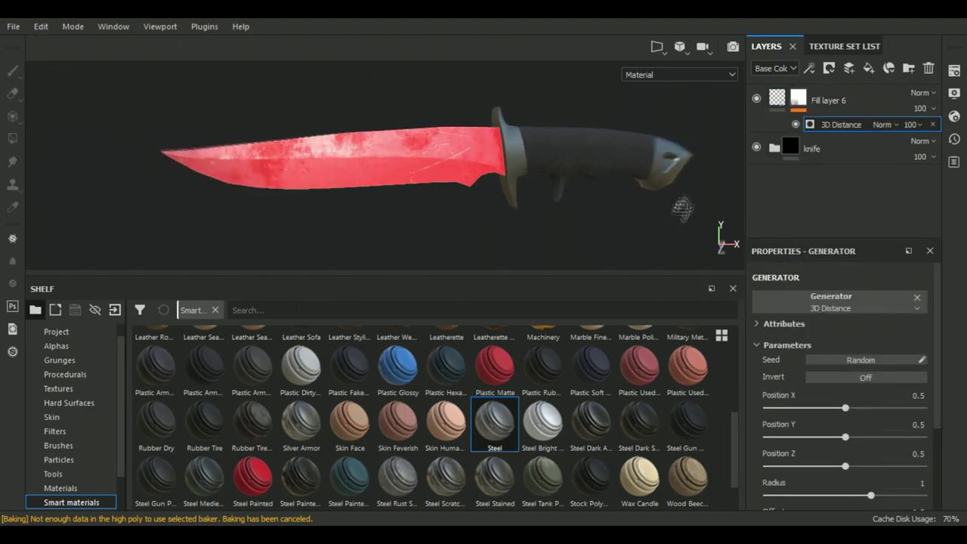
left_click_drag(845, 288, 778, 287)
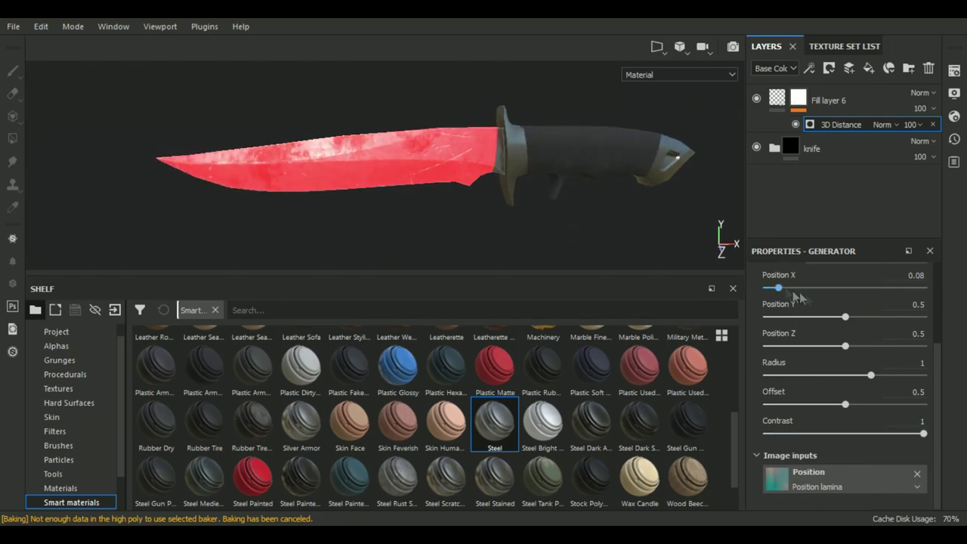
mouse_move(846, 316)
left_mouse_down()
mouse_move(805, 315)
mouse_move(763, 289)
left_mouse_up()
left_click_drag(809, 317, 815, 316)
left_click_drag(816, 345, 821, 345)
mouse_move(871, 375)
left_mouse_down()
mouse_move(853, 374)
mouse_move(869, 374)
mouse_move(852, 412)
left_mouse_up()
left_click_drag(923, 434, 871, 434)
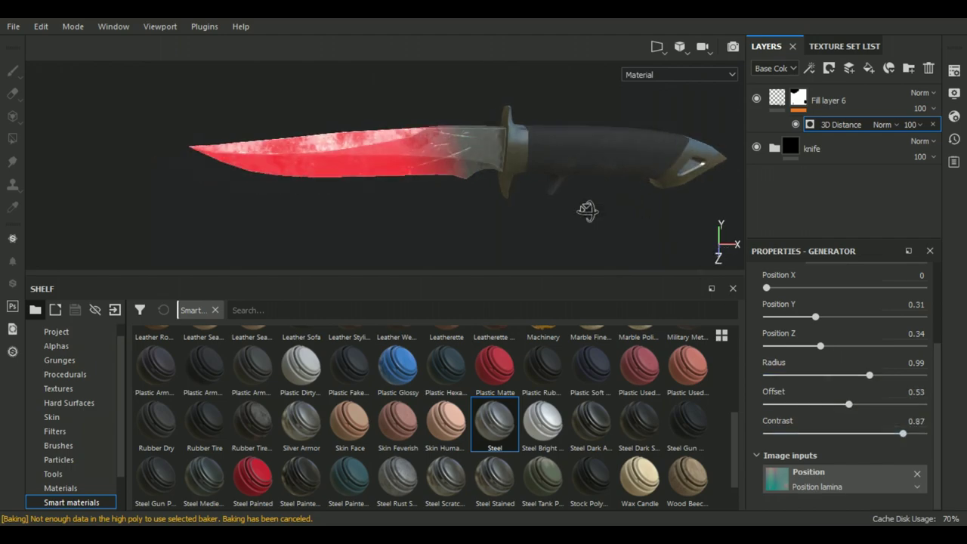
Rename the layer to 'vermelho' and duplicate it.
double_click(840, 101)
type("elho")
key("Return")
key("ctrl+d")
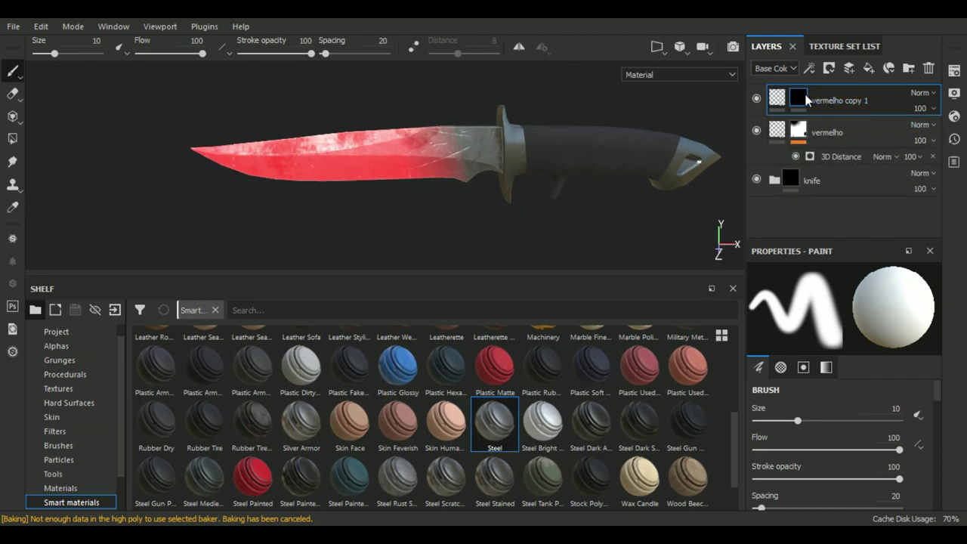
Change the copy's emissive colour to orange and rename it 'laranja'.
left_click(776, 97)
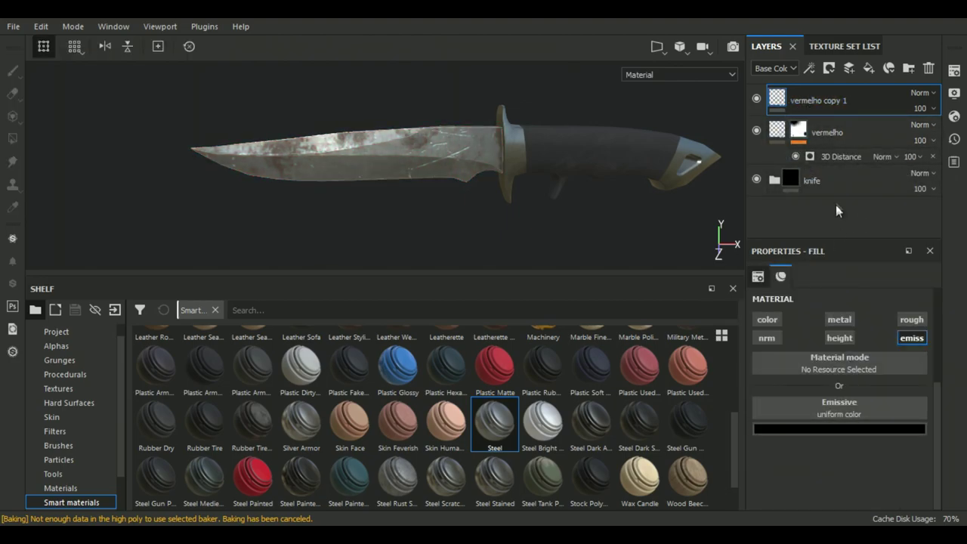
type("mascara")
key("Return")
key("ctrl+z")
left_click(834, 95)
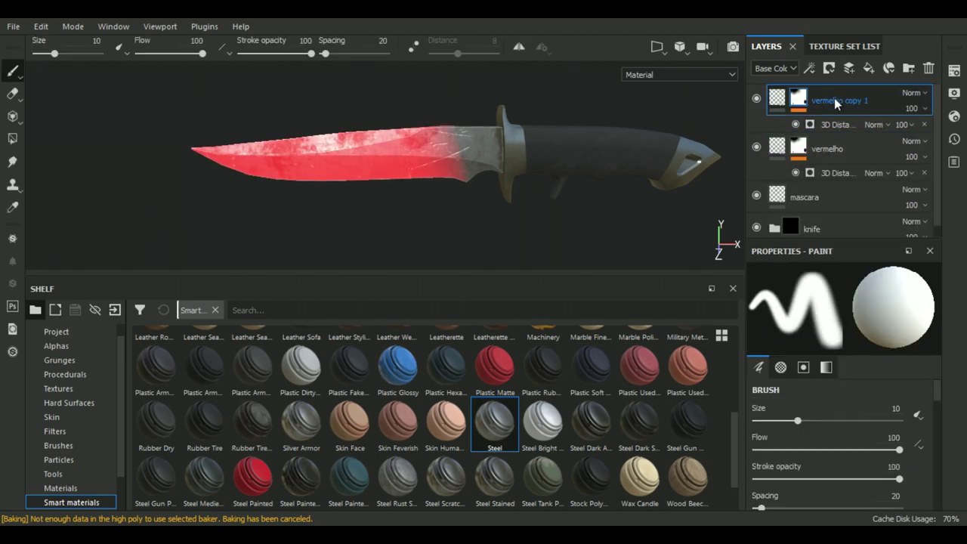
key("ctrl+z")
key("ctrl+z")
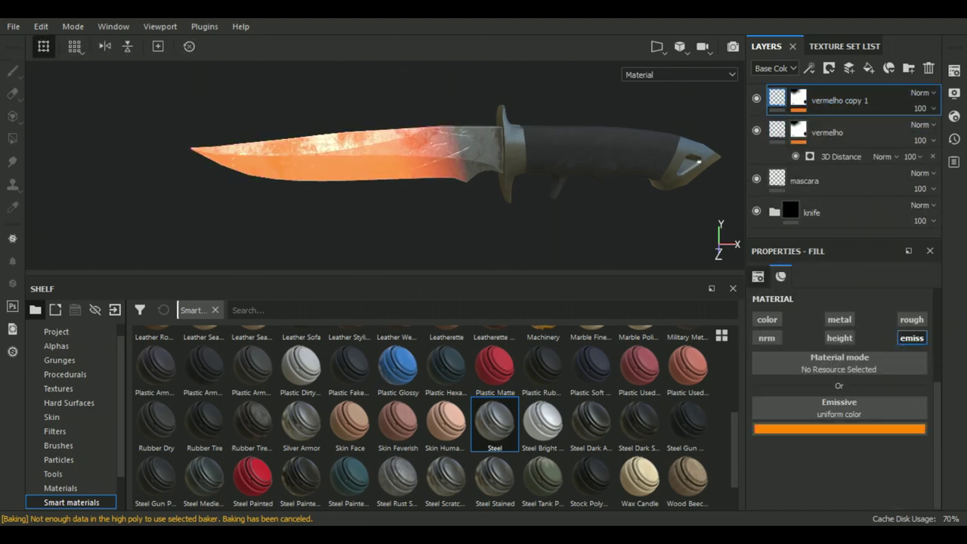
key("ctrl+z")
double_click(826, 99)
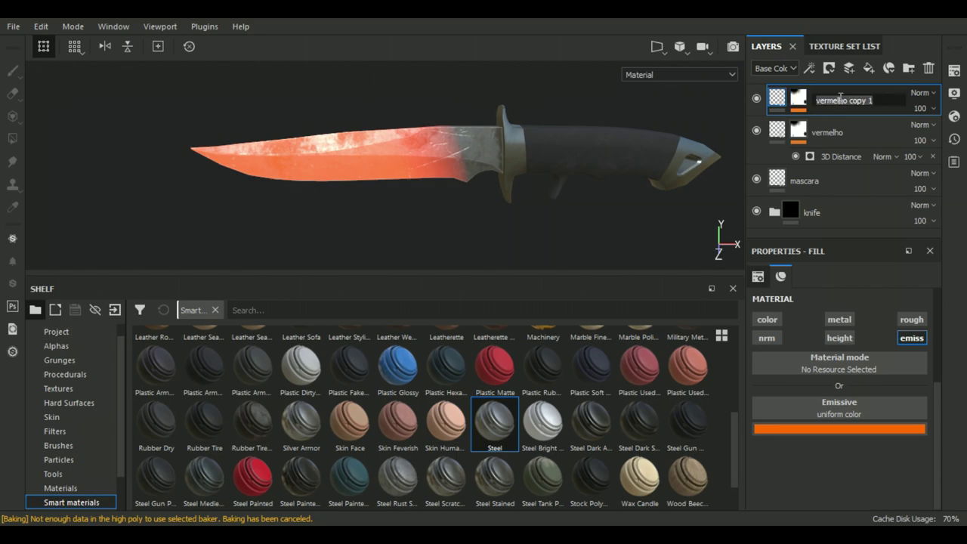
type("laranja")
key("Return")
Set laranja's 3D Distance gradient to Position Y 0.21 and Contrast 0.88, then duplicate it.
left_click(838, 124)
left_click_drag(889, 432, 923, 433)
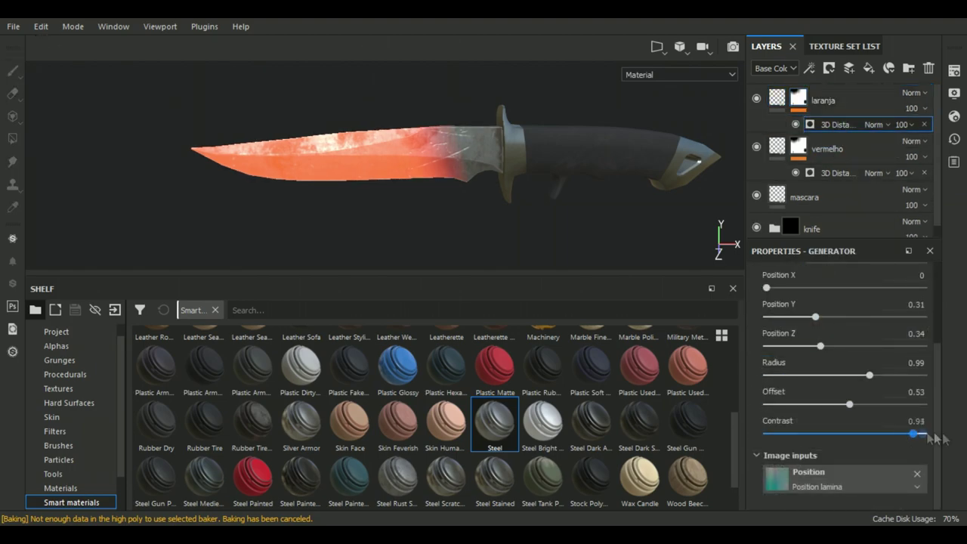
left_click_drag(815, 323, 800, 317)
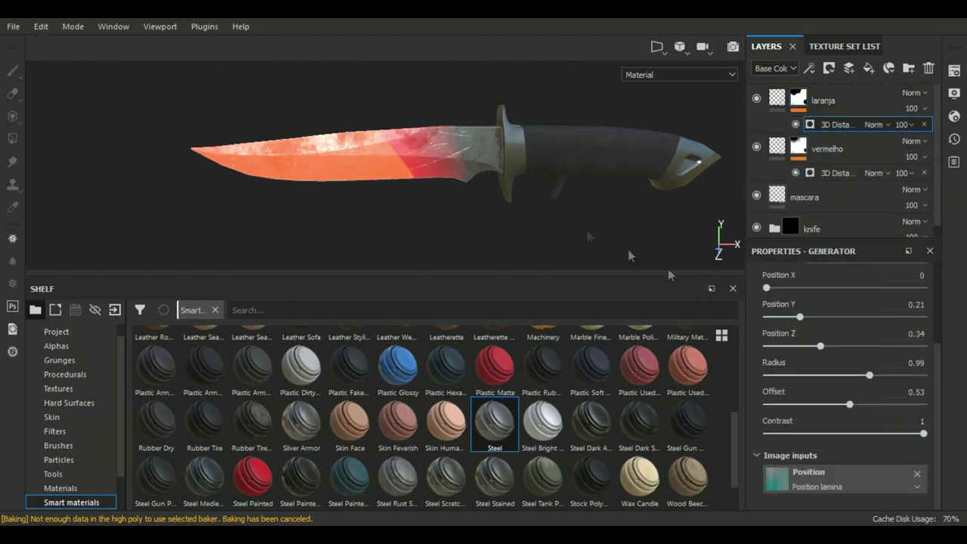
scroll(510, 193, "up", 4)
left_click_drag(510, 192, 518, 237, "alt")
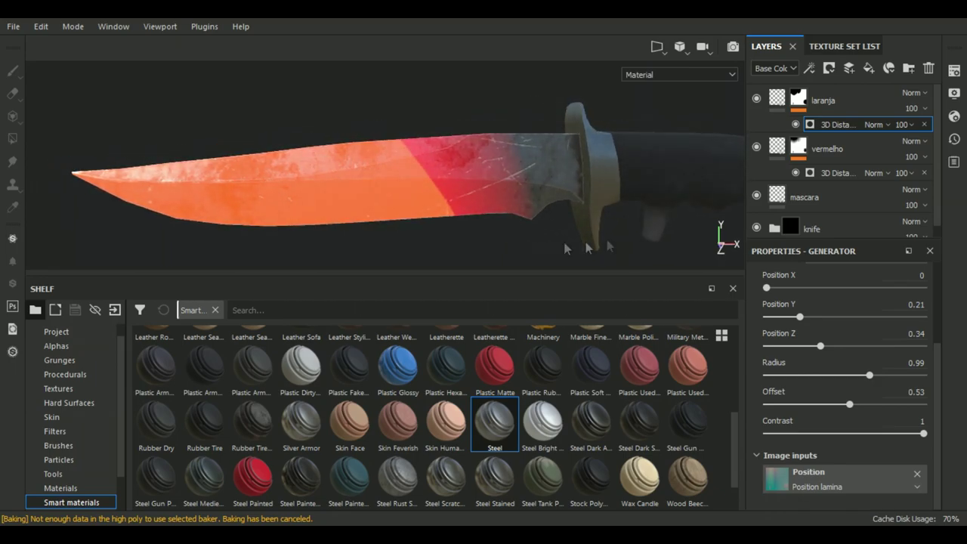
left_click_drag(923, 433, 904, 434)
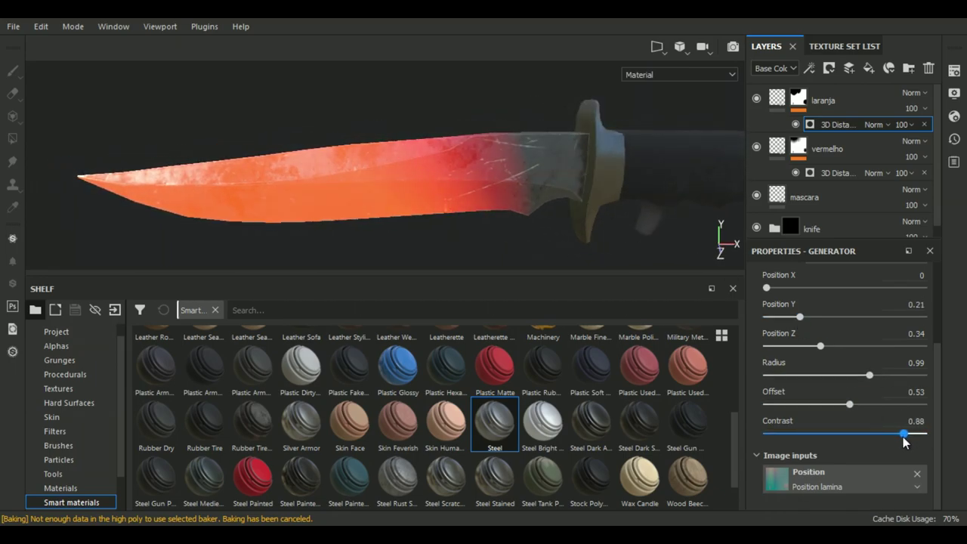
key("ctrl+d")
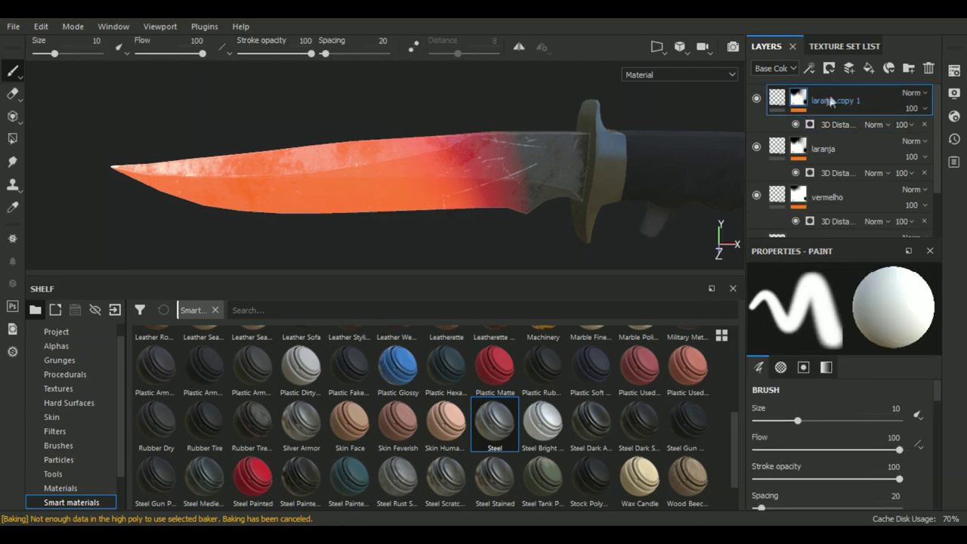
Rename the copy 'laranja 2', lighten its orange, and shift its gradient along the blade.
double_click(834, 103)
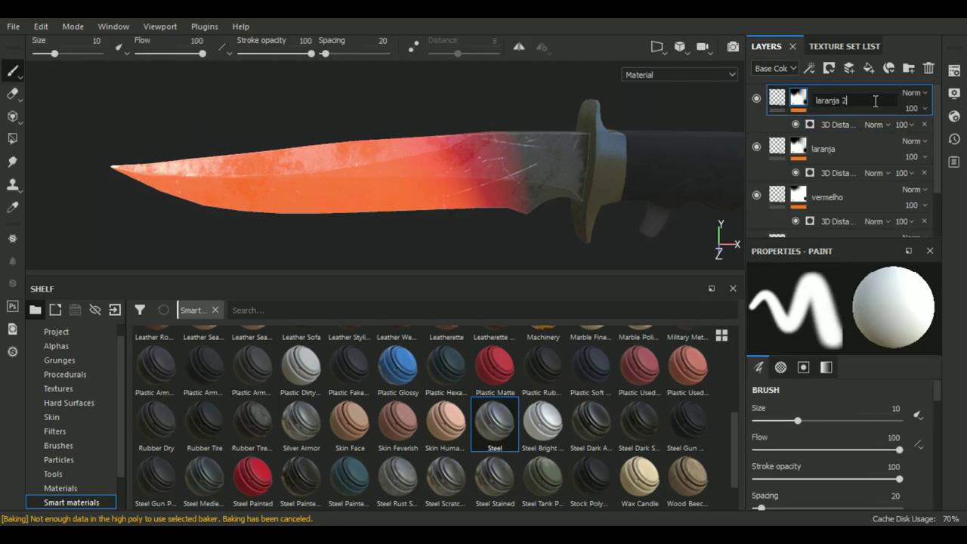
left_click(772, 104)
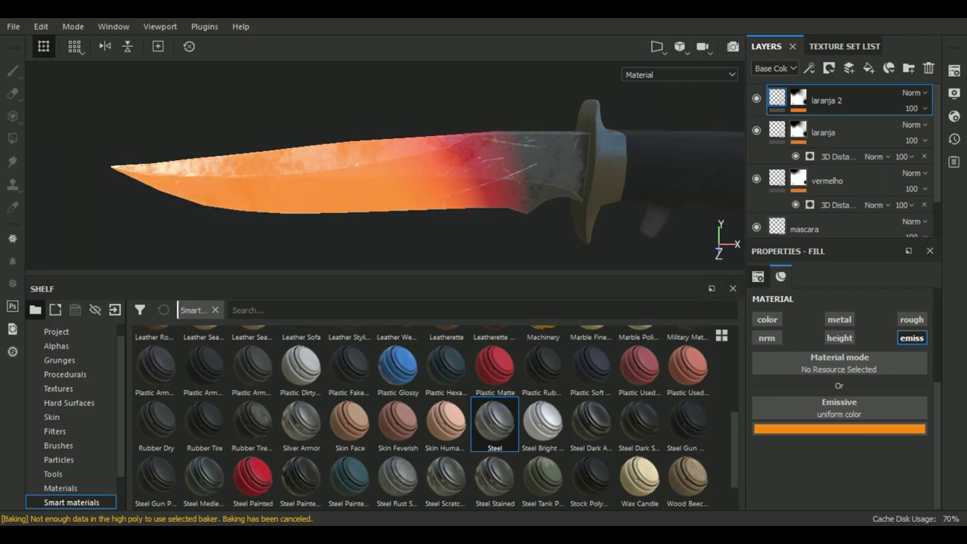
left_click_drag(823, 346, 796, 350)
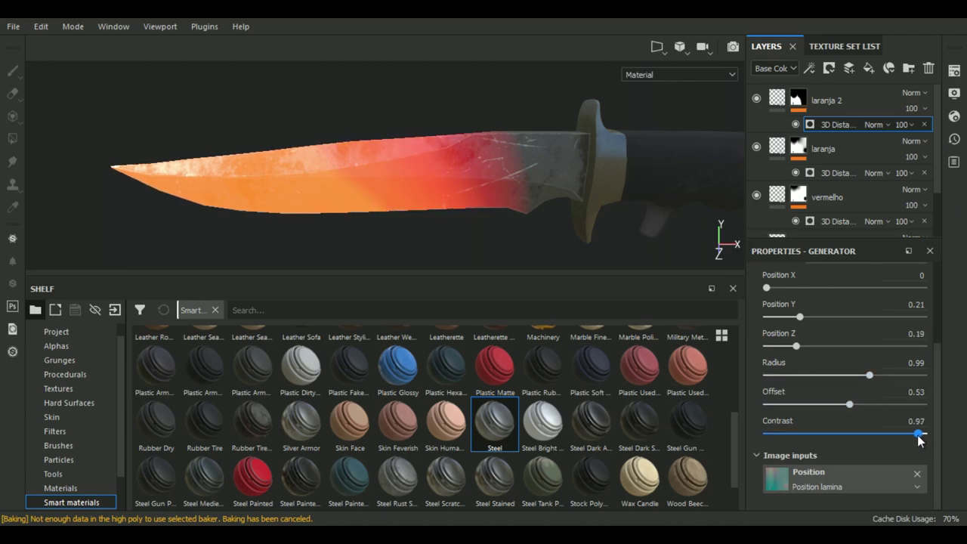
Duplicate it as yellow 'amarelo' with gradient Radius 0.9 and Contrast 0.94.
key("ctrl+d")
double_click(834, 99)
type("amarelo")
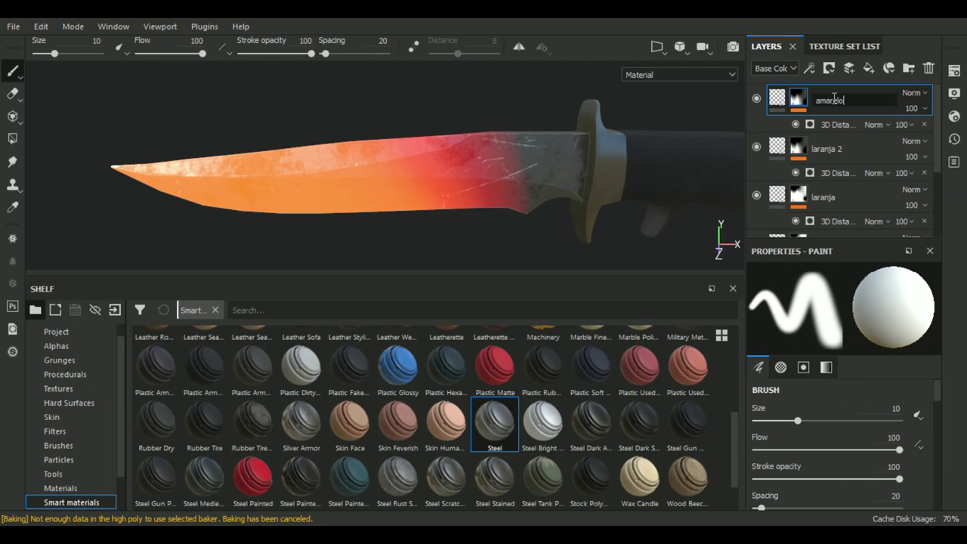
left_click(834, 126)
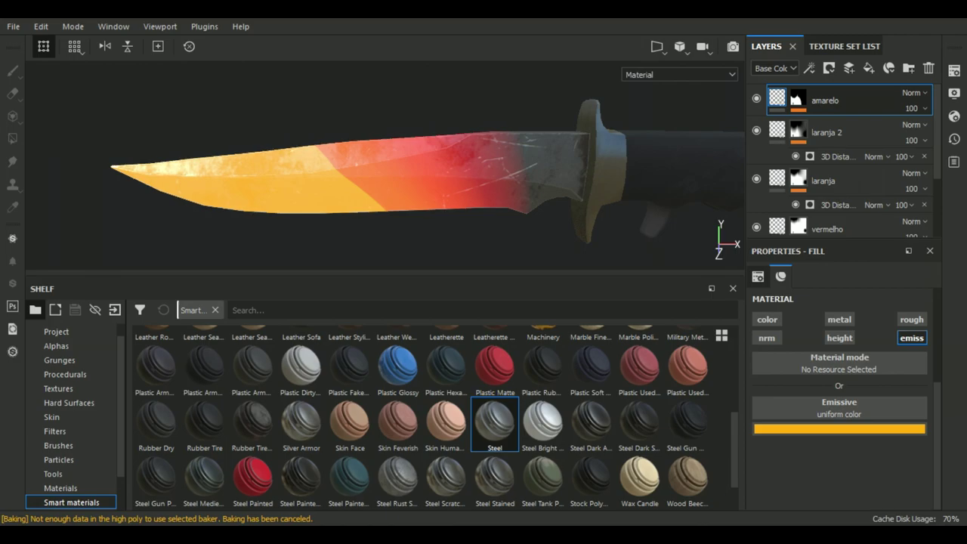
key("ctrl+y")
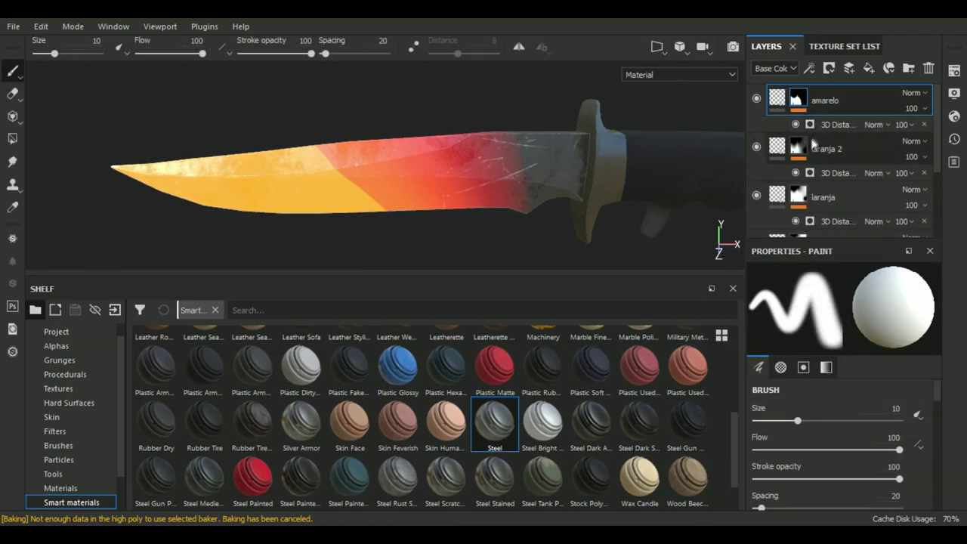
left_click_drag(858, 375, 859, 376)
left_click_drag(923, 433, 913, 433)
mouse_move(423, 189)
left_mouse_down("alt")
mouse_move(306, 222)
mouse_move(317, 188)
left_mouse_up("alt")
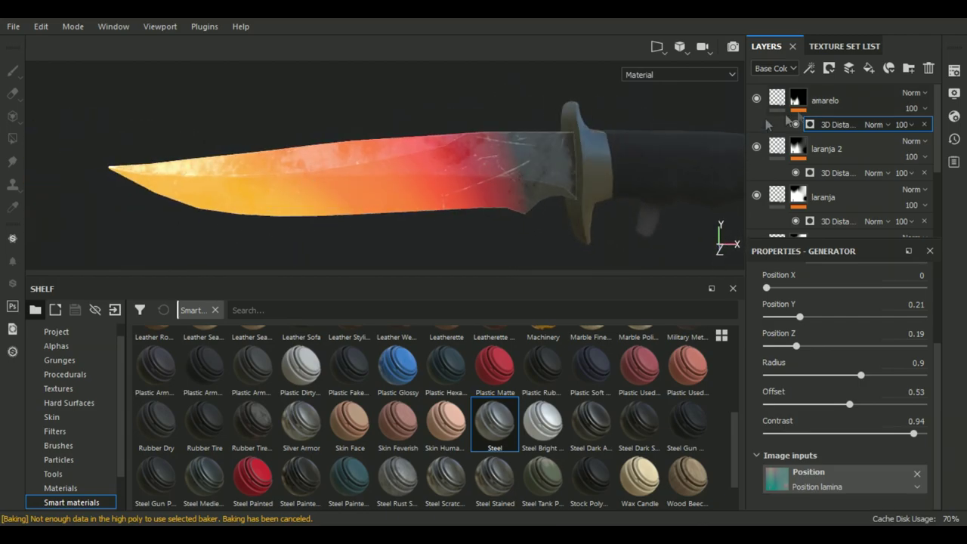
left_click(846, 100)
Add a new top fill layer with a black mask driven by the MG Grease generator.
left_click(868, 68)
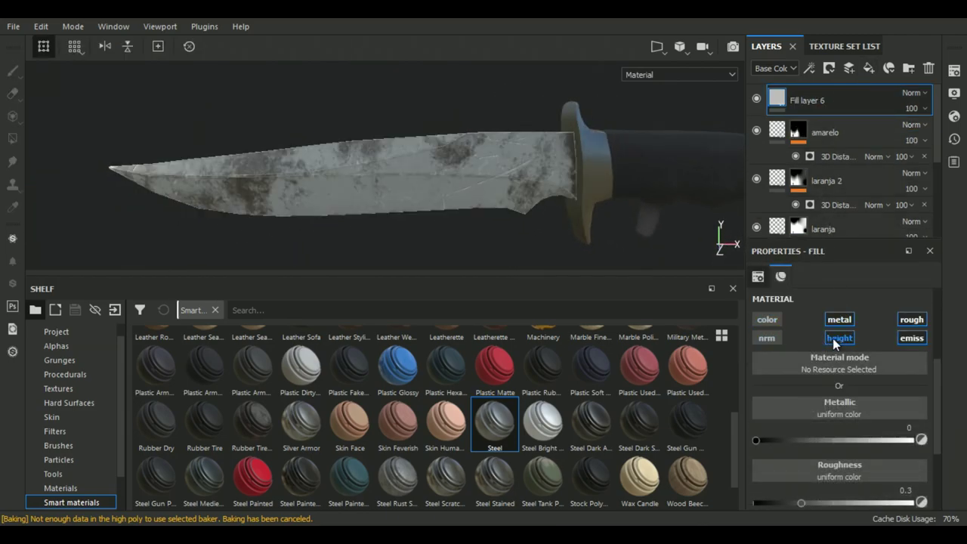
left_click(906, 401)
left_click(802, 101)
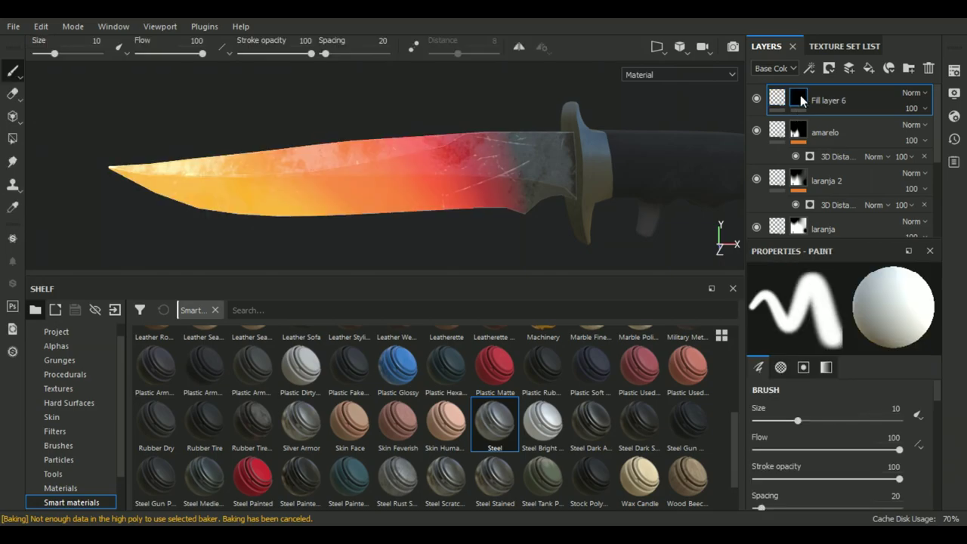
left_click(828, 302)
left_click(784, 362)
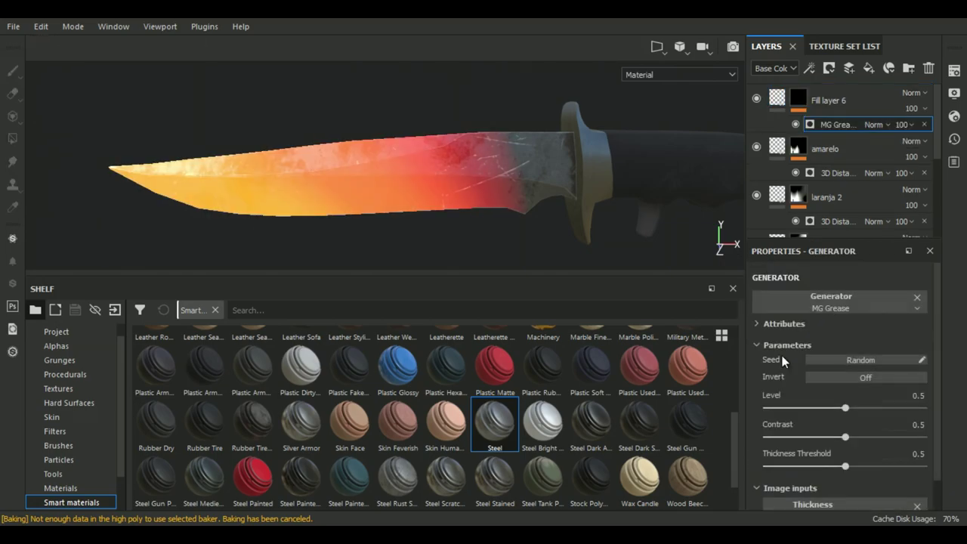
Raise the grease Level to 0.61 and Thickness Threshold to 0.75.
scroll(857, 340, "down", 1)
left_click_drag(846, 433, 882, 433)
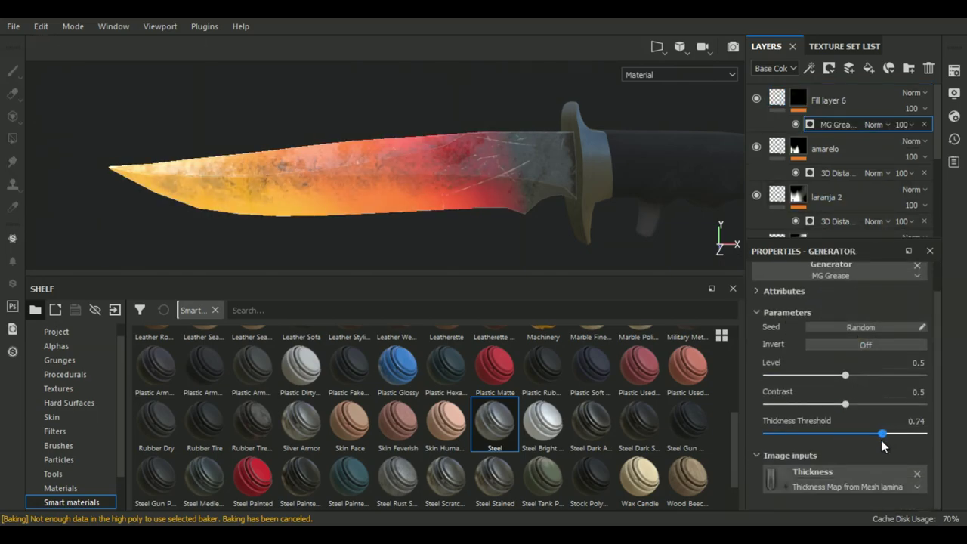
left_click_drag(849, 410, 844, 405)
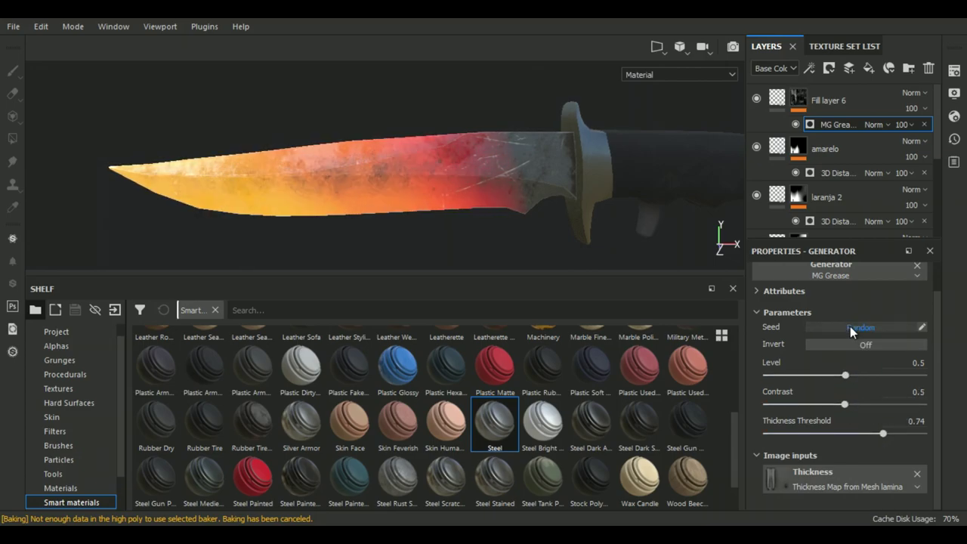
left_click_drag(846, 375, 861, 375)
mouse_move(883, 434)
left_mouse_down()
mouse_move(856, 432)
mouse_move(884, 433)
left_mouse_up()
mouse_move(384, 242)
left_mouse_down("alt")
mouse_move(424, 212)
mouse_move(518, 222)
mouse_move(587, 184)
mouse_move(566, 205)
mouse_move(602, 171)
mouse_move(581, 175)
left_mouse_up("alt")
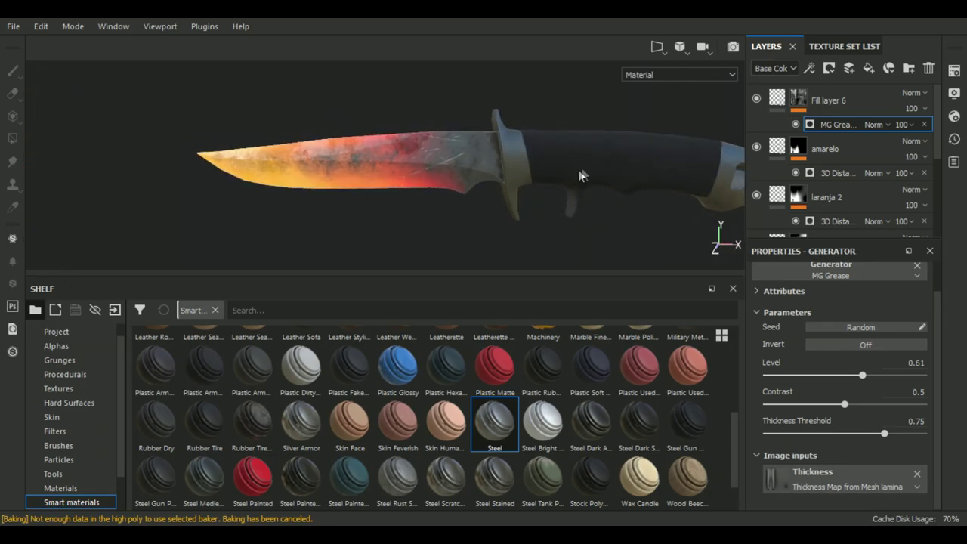
left_click(737, 43)
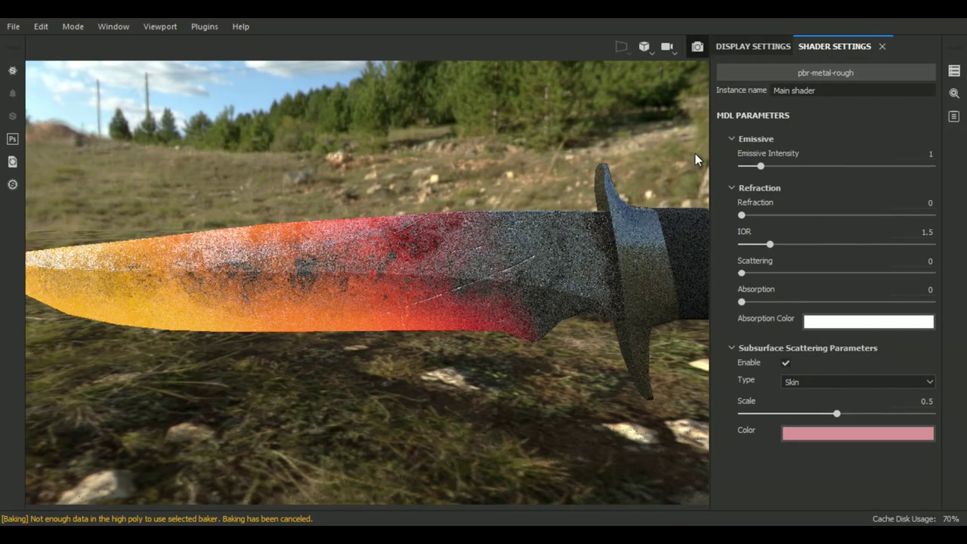
Limit the Iray renderer's Max Time to 5 seconds in Renderer Settings.
left_click_drag(501, 272, 499, 223, "alt")
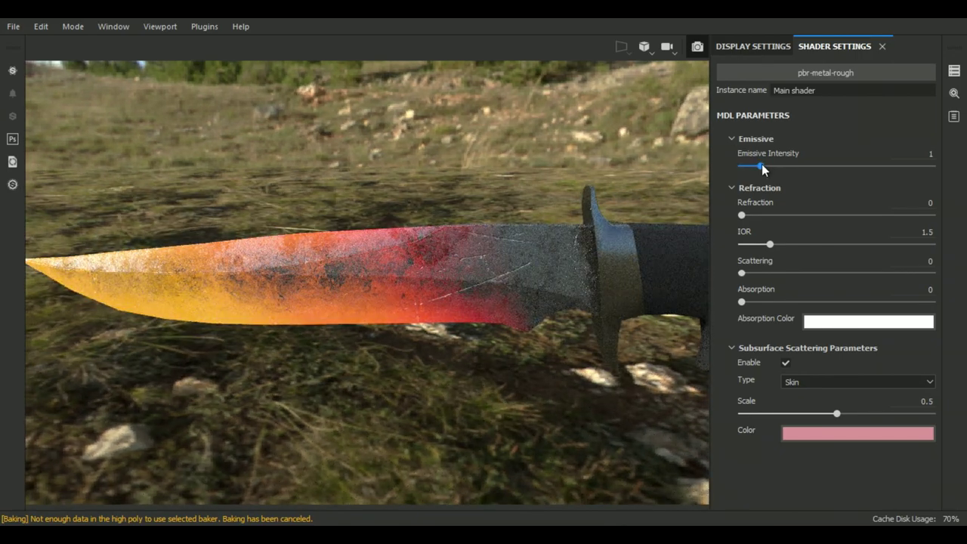
left_click(755, 46)
scroll(796, 145, "up", 5)
left_click(953, 72)
left_click(955, 74)
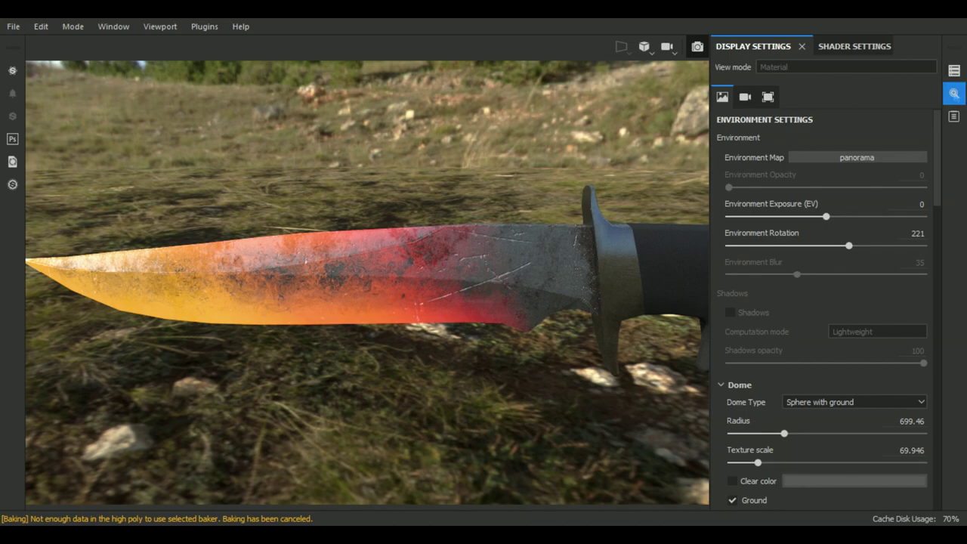
left_click(954, 93)
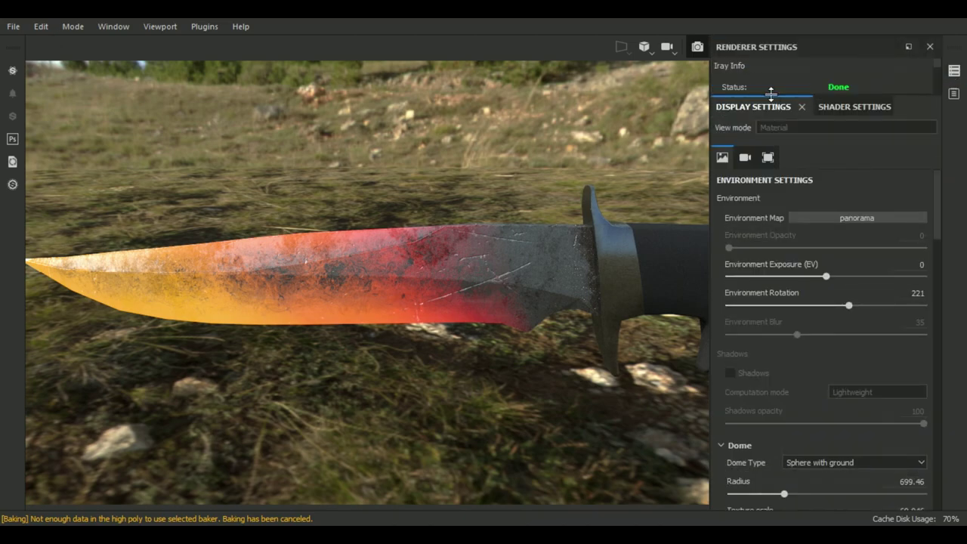
left_click_drag(771, 92, 772, 280)
scroll(779, 226, "down", 1)
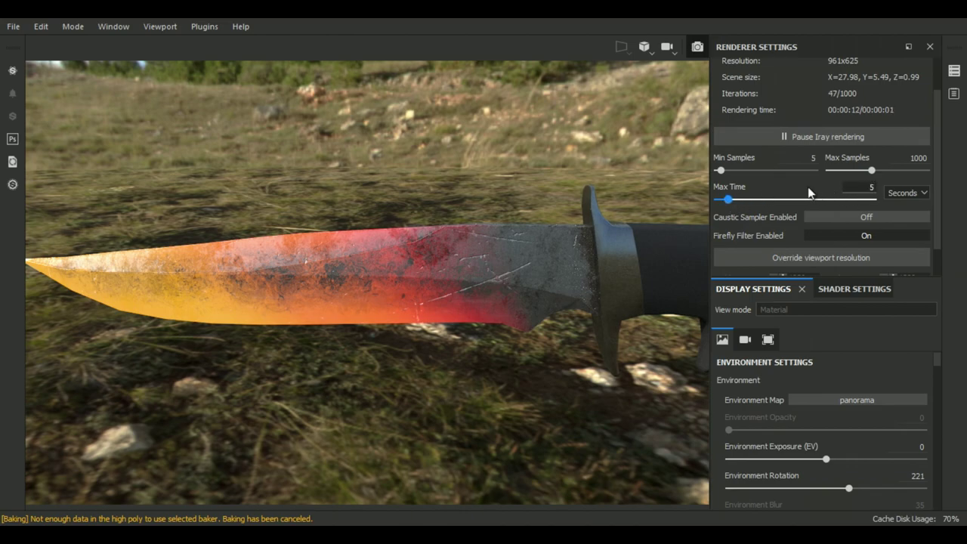
key("Return")
scroll(807, 187, "down", 1)
left_click_drag(818, 276, 818, 173)
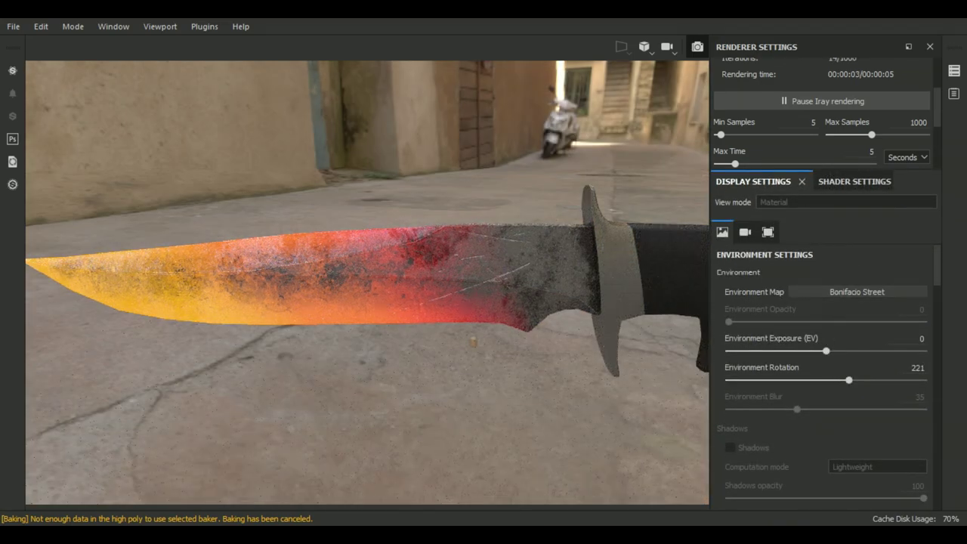
Switch the environment map to Studio 03 and rotate it to about 275.
scroll(857, 292, "down", 1)
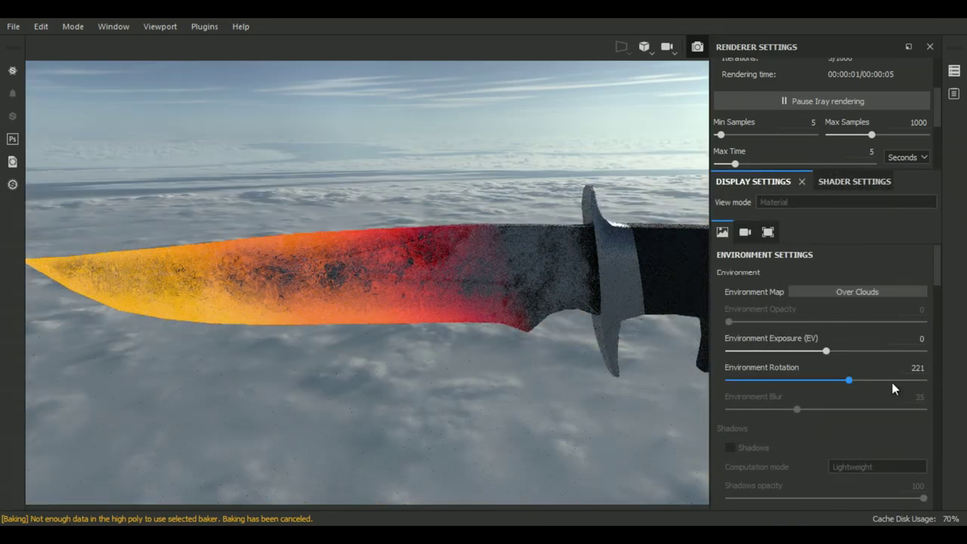
scroll(869, 292, "down", 1)
right_click_drag(624, 409, 546, 409, "shift")
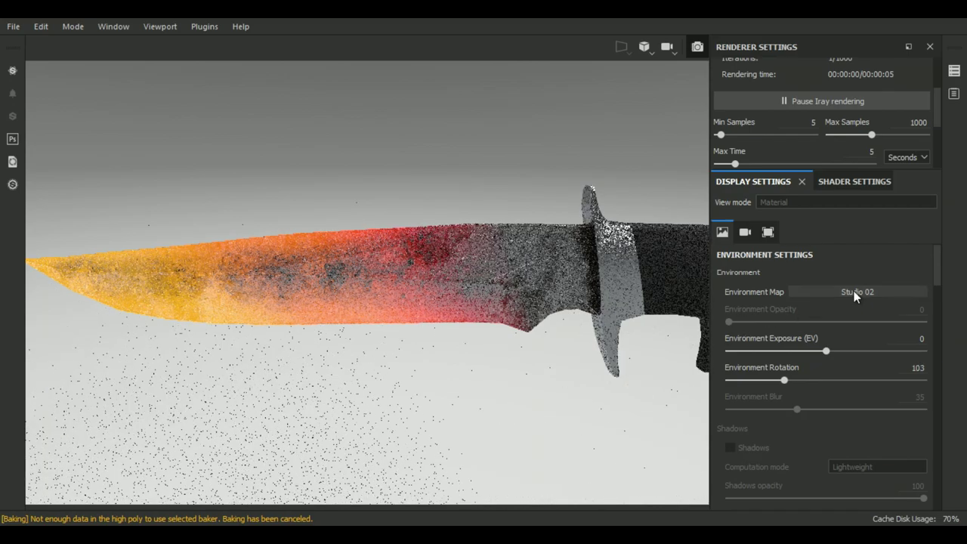
scroll(857, 291, "down", 1)
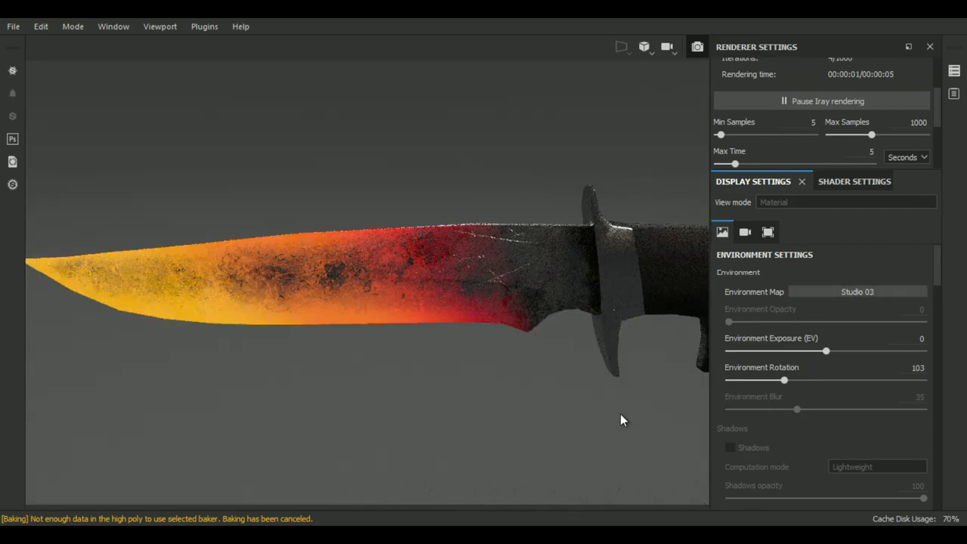
mouse_move(428, 401)
right_mouse_down("shift")
mouse_move(509, 402)
mouse_move(493, 402)
right_mouse_up("shift")
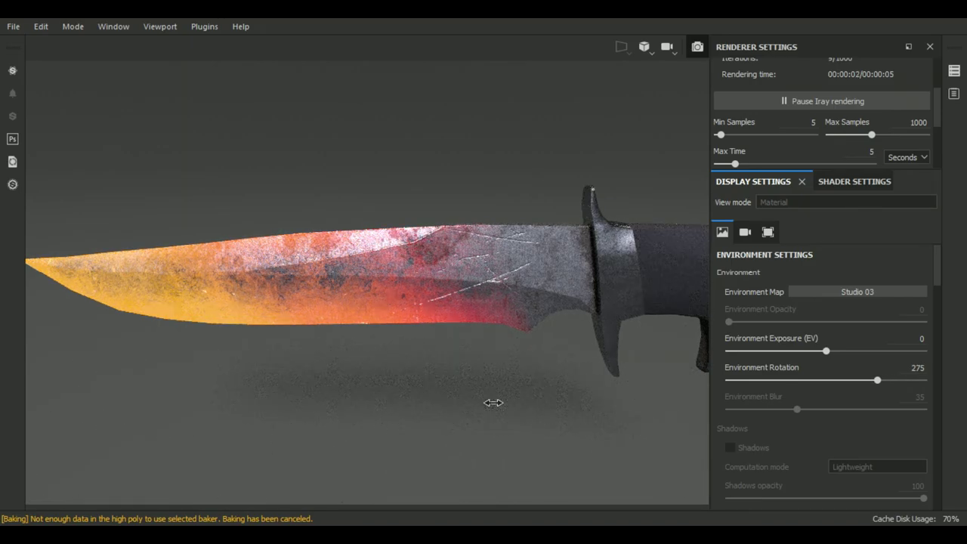
Make the ground visible from below in the display settings.
left_click_drag(502, 392, 627, 386, "alt")
scroll(811, 379, "down", 5)
scroll(812, 379, "down", 3)
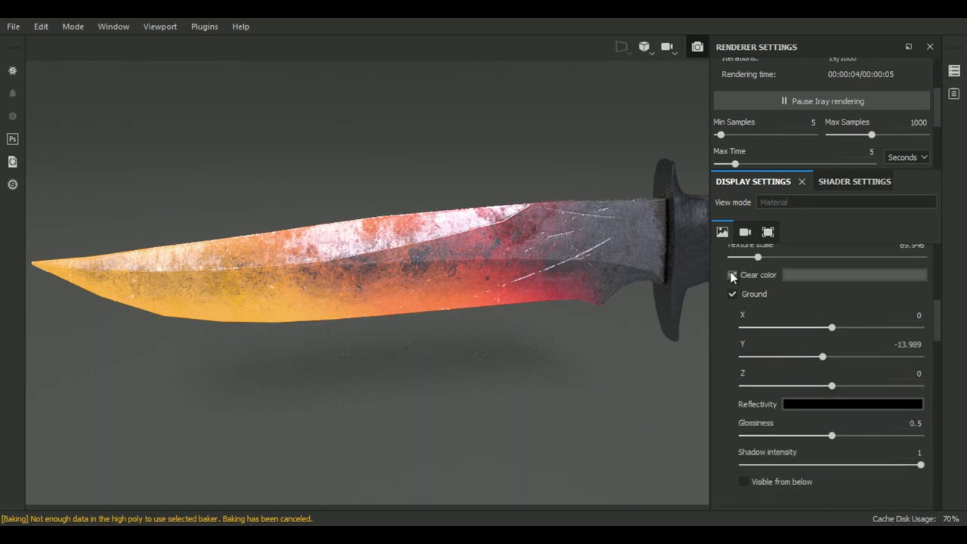
scroll(791, 400, "down", 1)
left_click(792, 395)
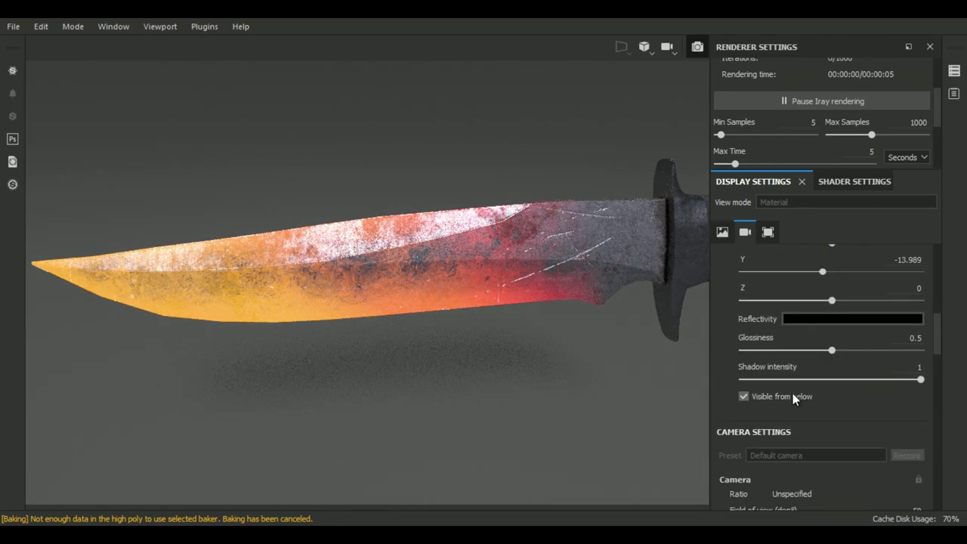
scroll(792, 393, "down", 3)
scroll(793, 393, "down", 1)
Enable post effects with Glare, lowering its Luminance to 1.33 and its Threshold.
left_click(786, 377)
scroll(844, 334, "down", 1)
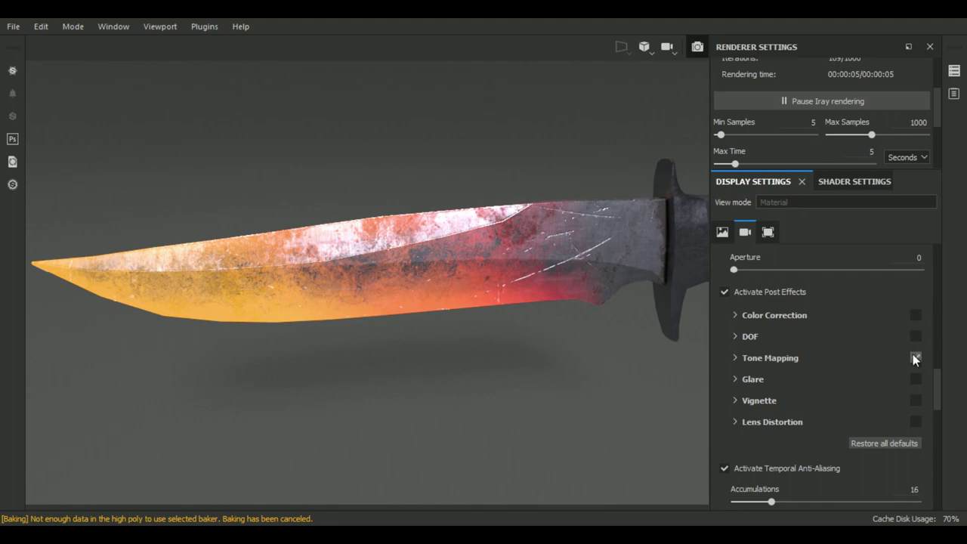
left_click(916, 379)
left_click(745, 382)
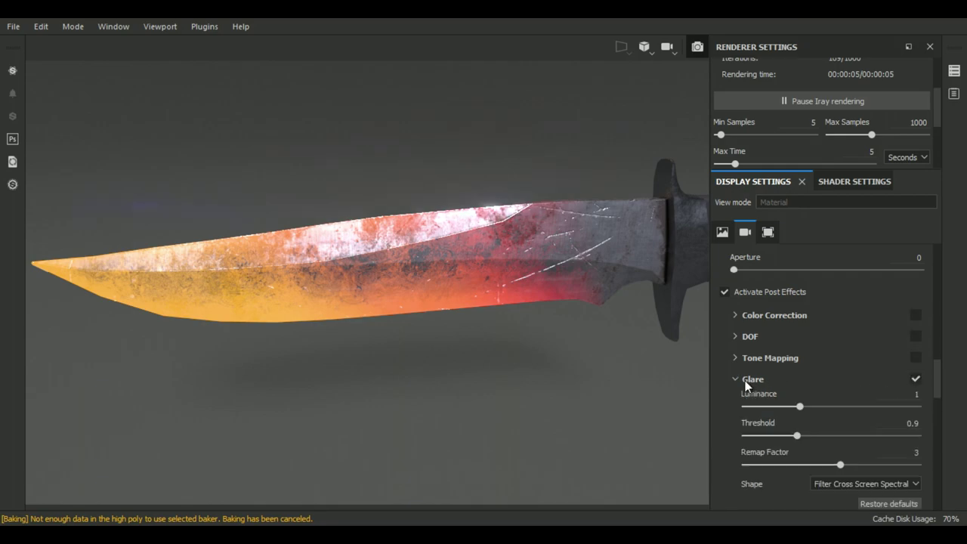
left_click_drag(816, 408, 809, 406)
left_click_drag(793, 448, 793, 446)
mouse_move(840, 464)
left_mouse_down()
mouse_move(826, 464)
mouse_move(883, 464)
mouse_move(846, 464)
left_mouse_up()
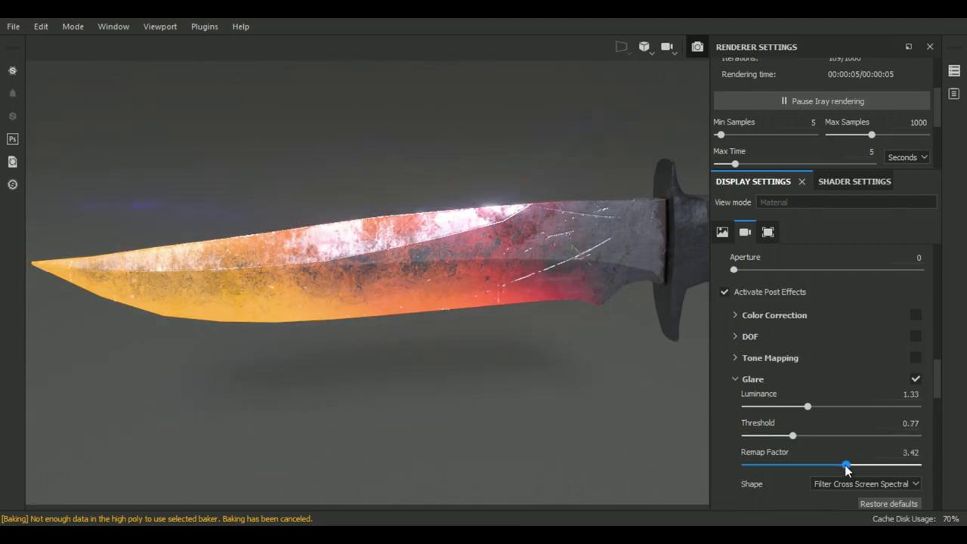
Set anti-aliasing accumulations to 50 and raise Emissive Intensity to 4.17.
scroll(807, 435, "down", 2)
scroll(807, 435, "down", 1)
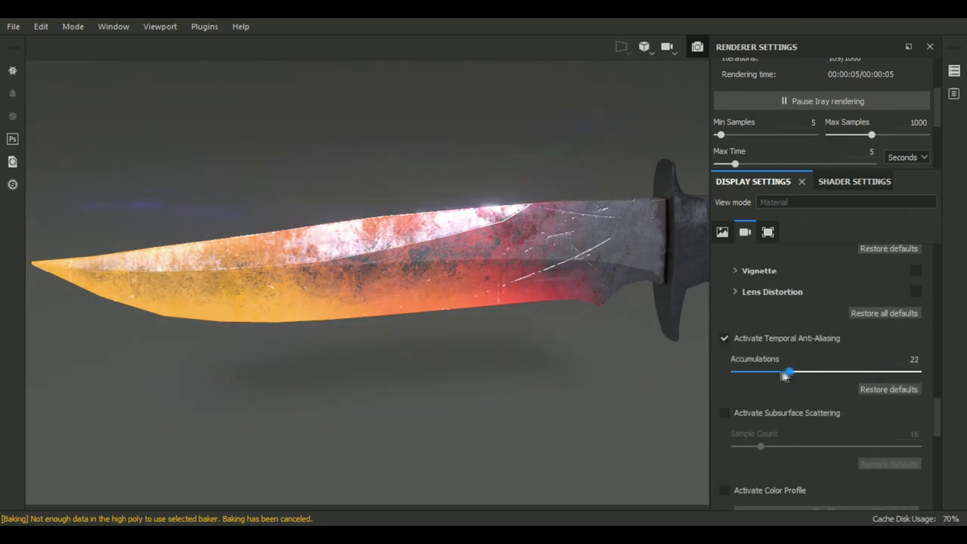
scroll(786, 375, "down", 1)
mouse_move(736, 329)
left_mouse_down()
mouse_move(712, 330)
mouse_move(894, 330)
left_mouse_up()
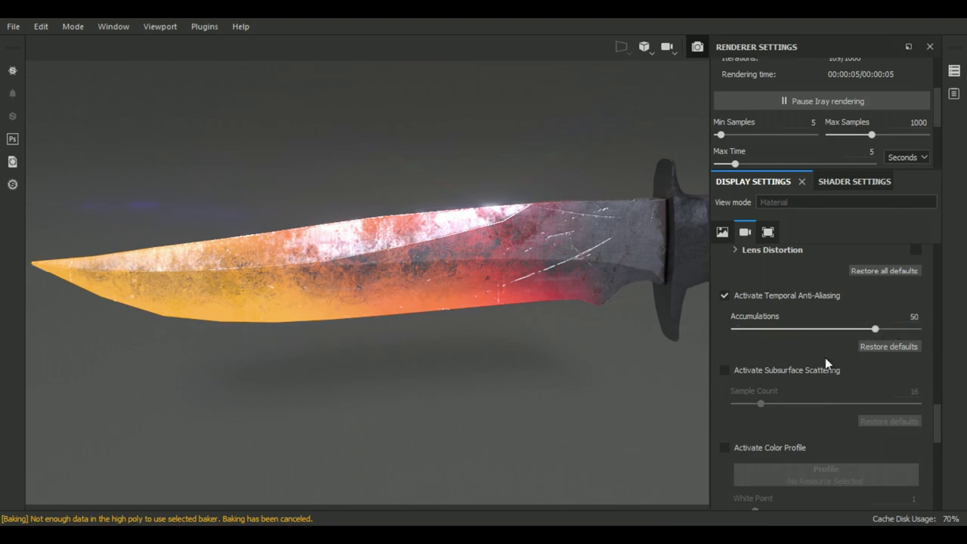
scroll(824, 358, "up", 1)
left_click(854, 181)
mouse_move(757, 300)
left_mouse_down()
mouse_move(838, 301)
mouse_move(794, 303)
left_mouse_up()
Lower the glare Luminance to about 0.52.
left_click(753, 181)
scroll(813, 395, "down", 5)
left_click_drag(813, 395, 777, 406)
Set shader Emissive Intensity to 4.88 and Refraction to 0.54.
left_click(854, 181)
left_click_drag(803, 302, 830, 301)
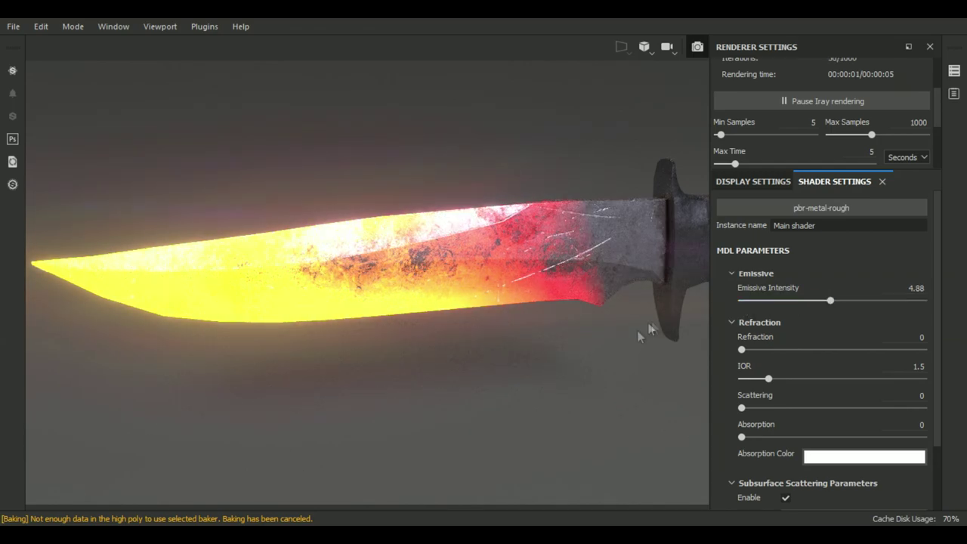
left_click_drag(741, 351, 840, 344)
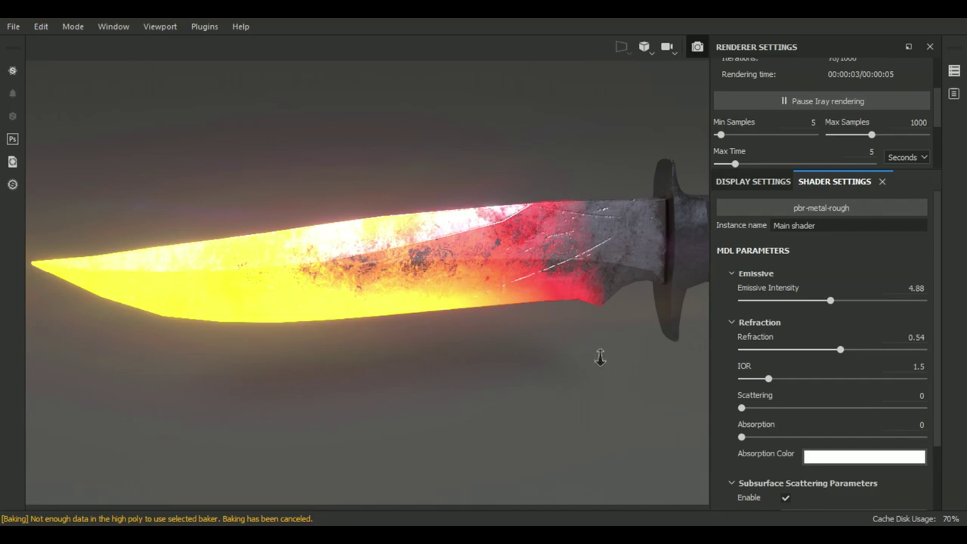
scroll(598, 352, "down", 2)
left_click_drag(597, 352, 465, 276, "alt")
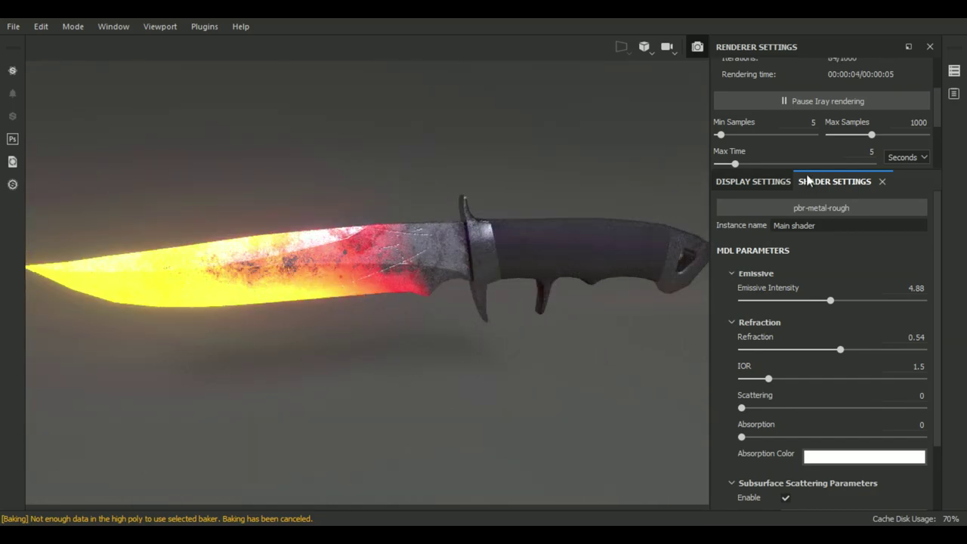
Orbit the Iray render around the knife from several angles, then exit to the painting view.
left_click_drag(806, 181, 807, 301)
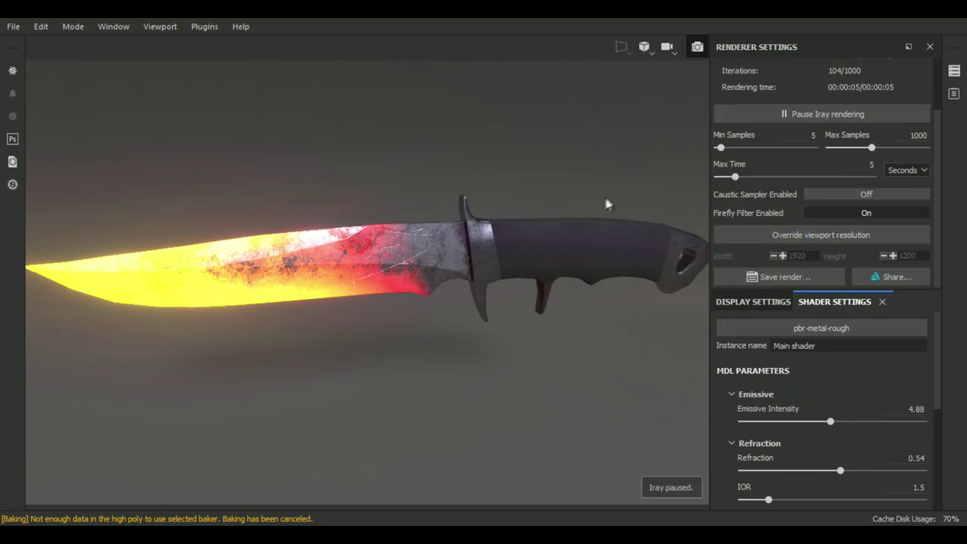
mouse_move(254, 343)
left_mouse_down("alt")
mouse_move(451, 316)
mouse_move(530, 320)
left_mouse_up("alt")
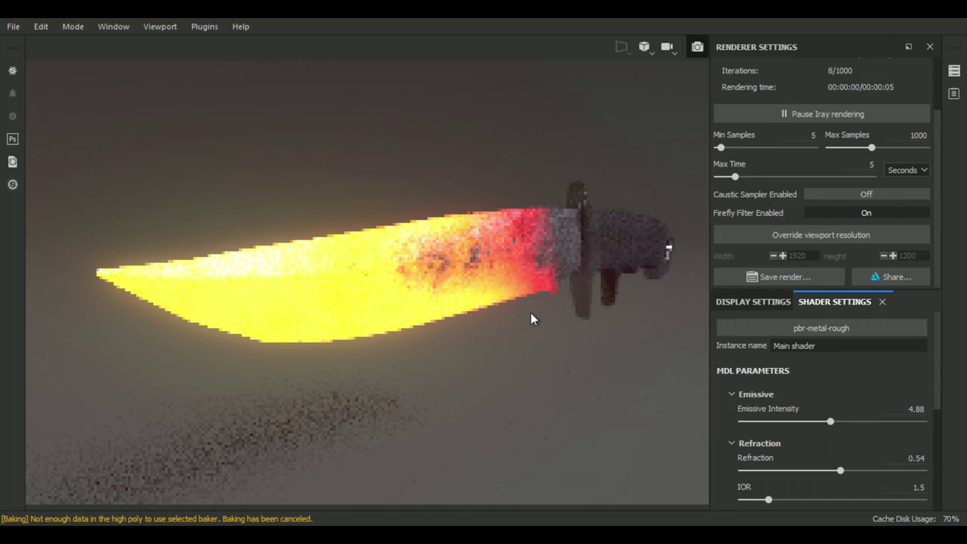
mouse_move(596, 367)
left_mouse_down("alt")
mouse_move(572, 317)
mouse_move(388, 313)
left_mouse_up("alt")
mouse_move(529, 359)
left_mouse_down("alt")
mouse_move(405, 359)
mouse_move(441, 323)
left_mouse_up("alt")
left_click(787, 278)
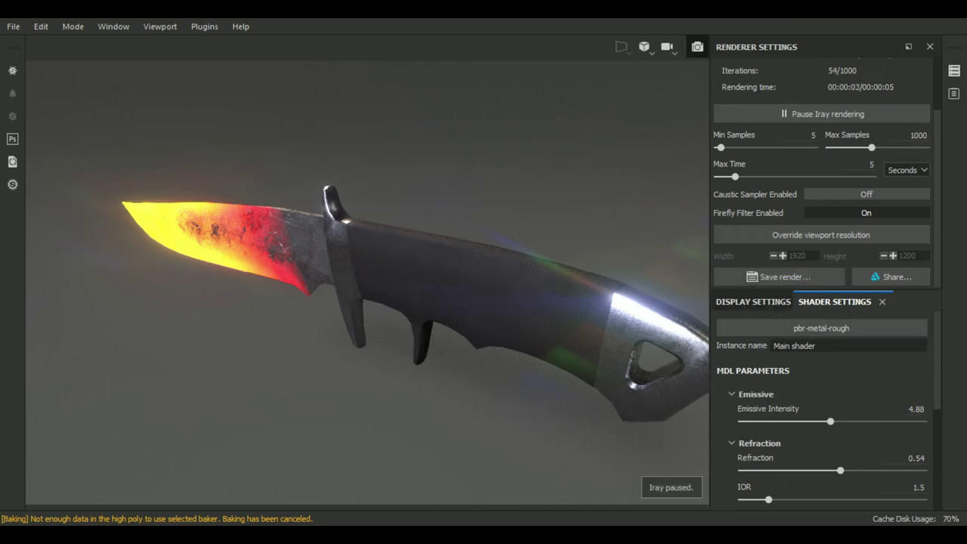
mouse_move(623, 407)
left_mouse_down("alt")
mouse_move(318, 410)
mouse_move(341, 378)
mouse_move(324, 395)
left_mouse_up("alt")
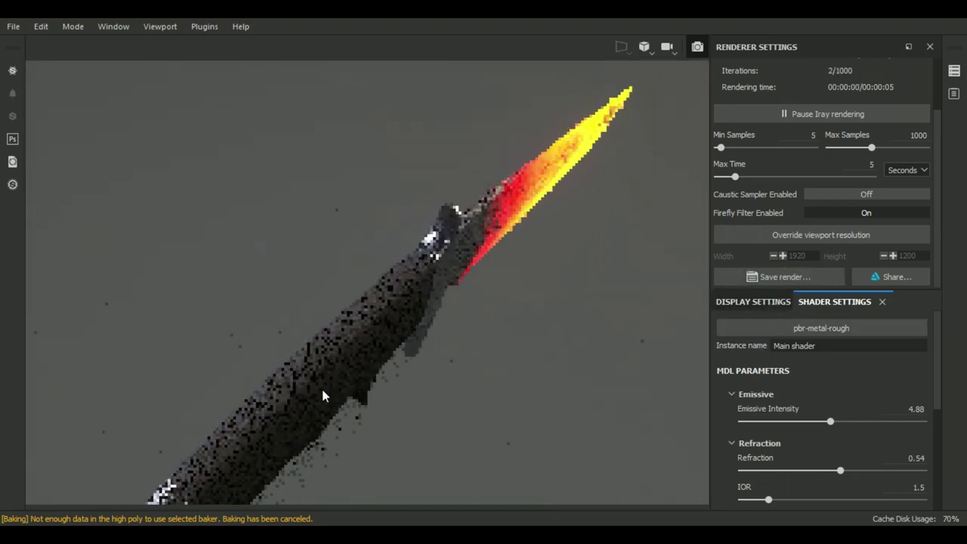
mouse_move(506, 204)
left_mouse_down("alt")
mouse_move(574, 195)
mouse_move(494, 276)
left_mouse_up("alt")
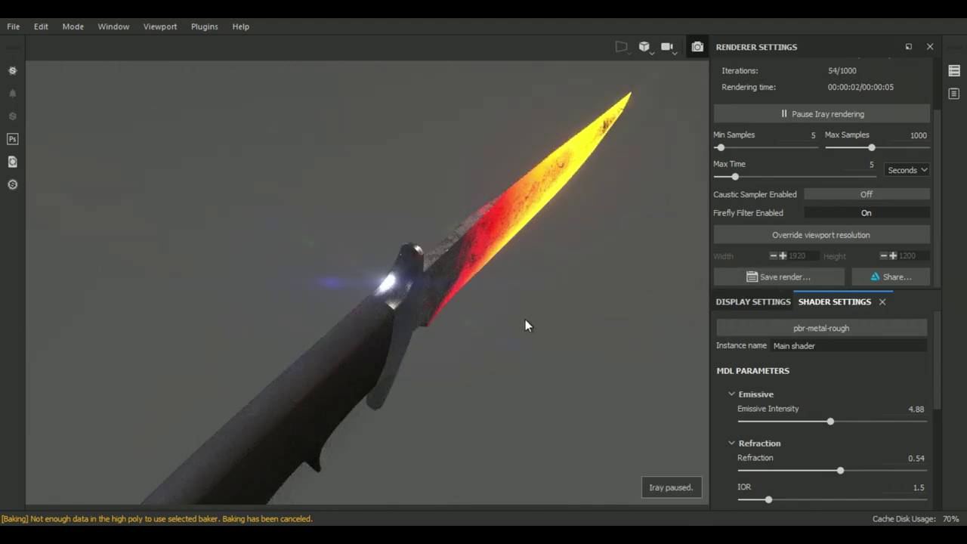
mouse_move(291, 391)
left_mouse_down("alt")
mouse_move(328, 218)
mouse_move(586, 279)
left_mouse_up("alt")
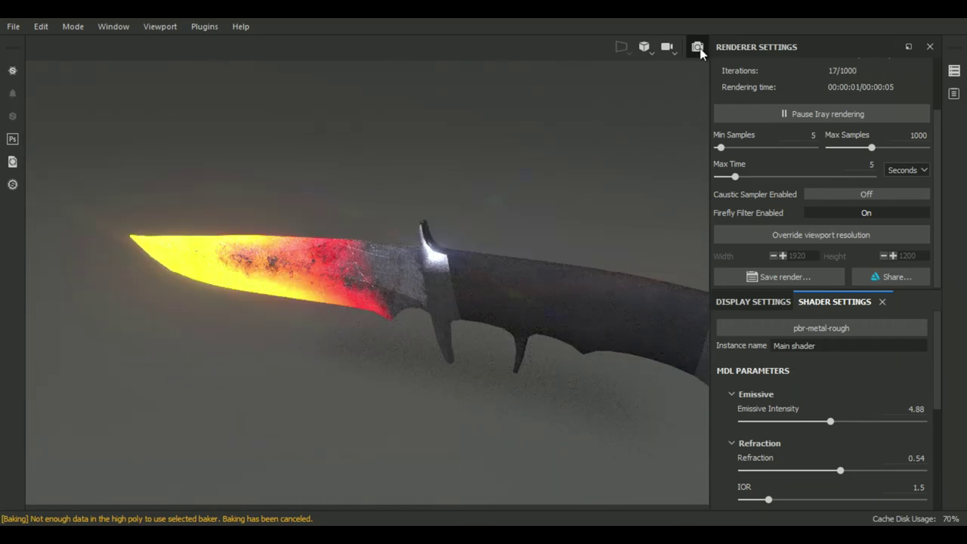
left_click(697, 47)
mouse_move(308, 208)
left_mouse_down("alt")
mouse_move(391, 253)
mouse_move(355, 227)
left_mouse_up("alt")
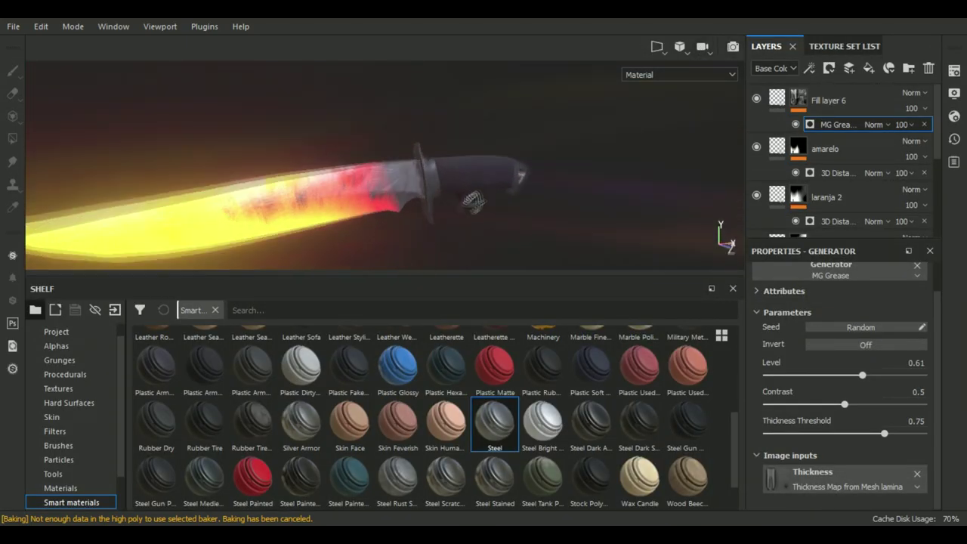